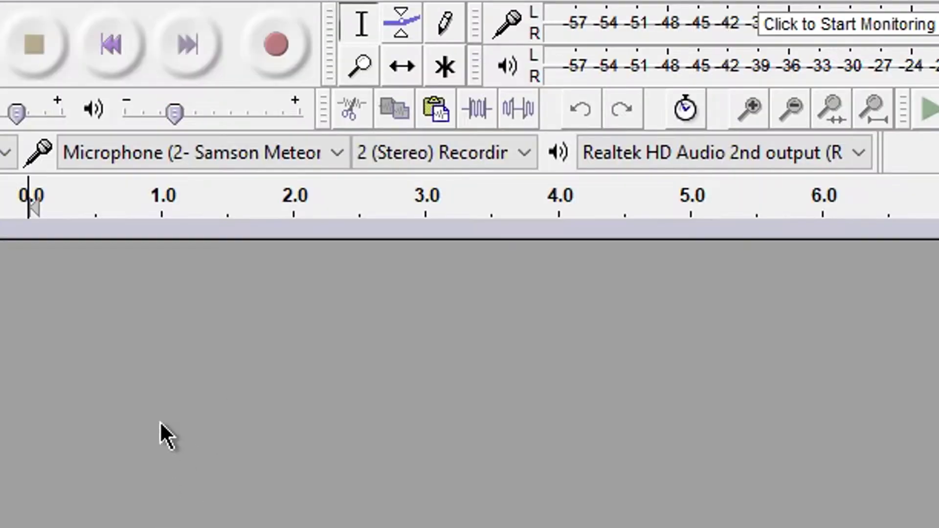
Step: Review the microphone and output device lists, keep the current output, and check Windows recording devices
{"action": "left_click", "coordinate": [282, 156]}
{"action": "left_click", "coordinate": [807, 153]}
{"action": "left_click", "coordinate": [823, 216]}
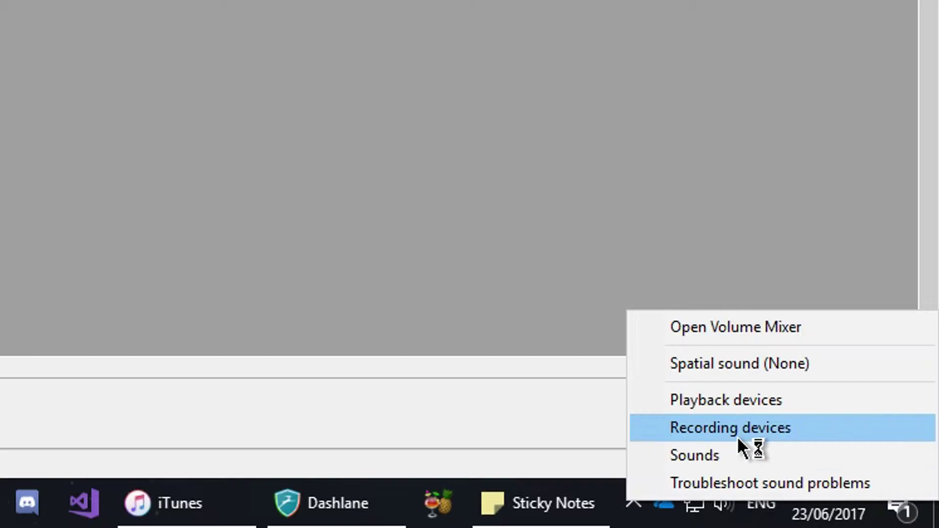
{"action": "left_click", "coordinate": [738, 432]}
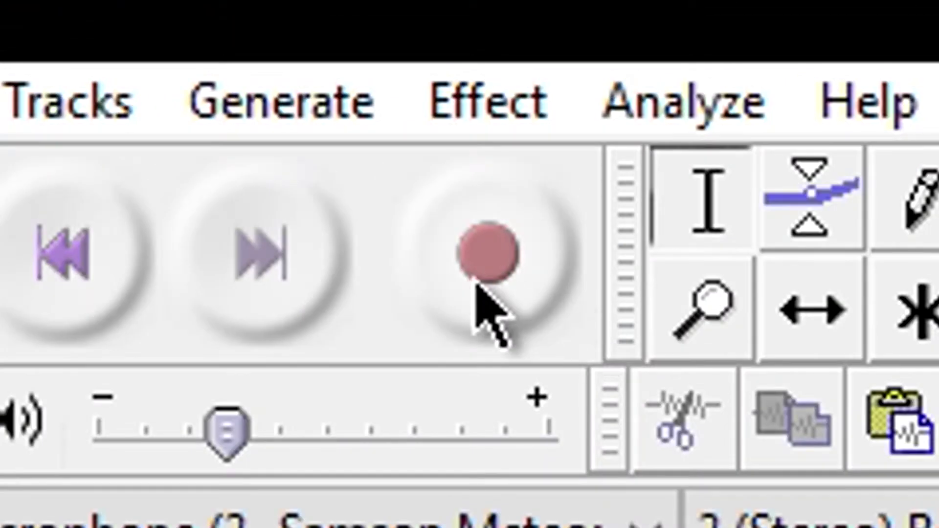
Step: Record a roughly 10-second voice clip from the Samson Meteor Mic
{"action": "left_click", "coordinate": [478, 286]}
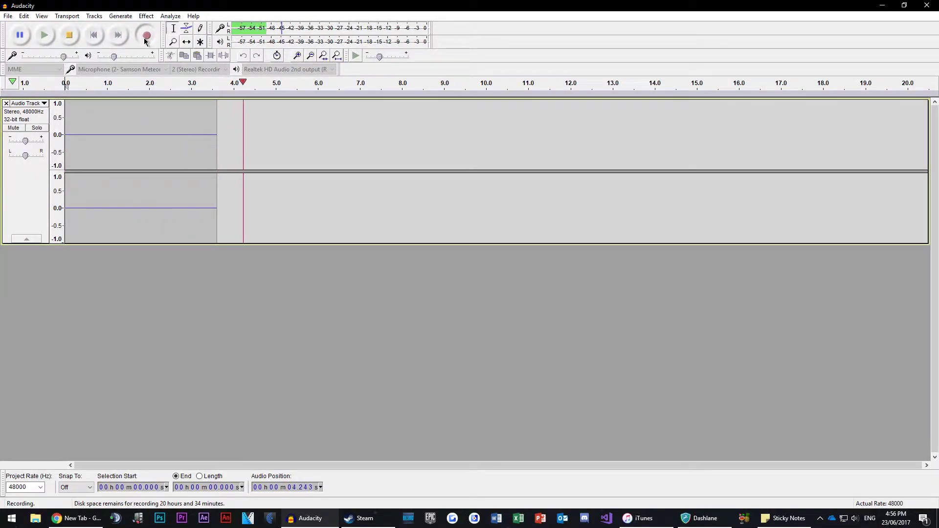
{"action": "left_click", "coordinate": [73, 37]}
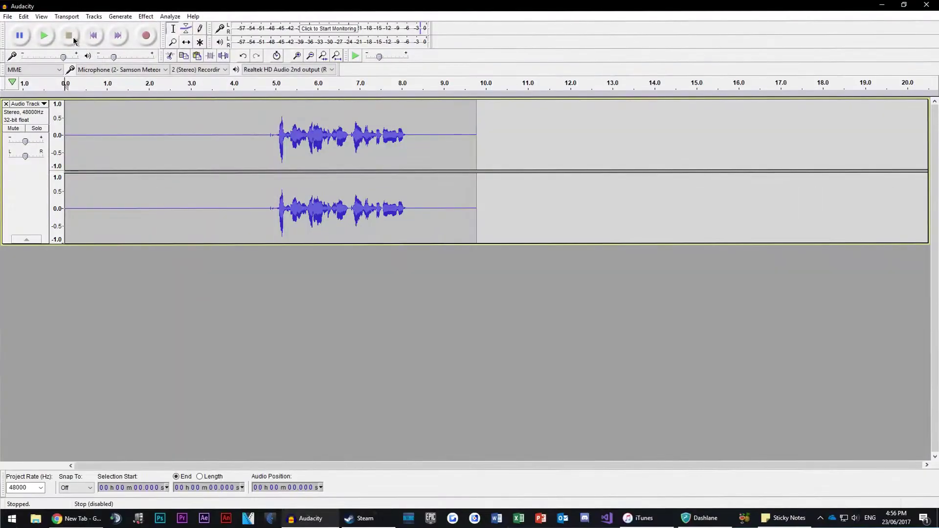
Step: Capture a noise profile from the silent lead-in before the speech
{"action": "left_click", "coordinate": [61, 146]}
{"action": "left_click_drag", "start_coordinate": [69, 144], "coordinate": [163, 148]}
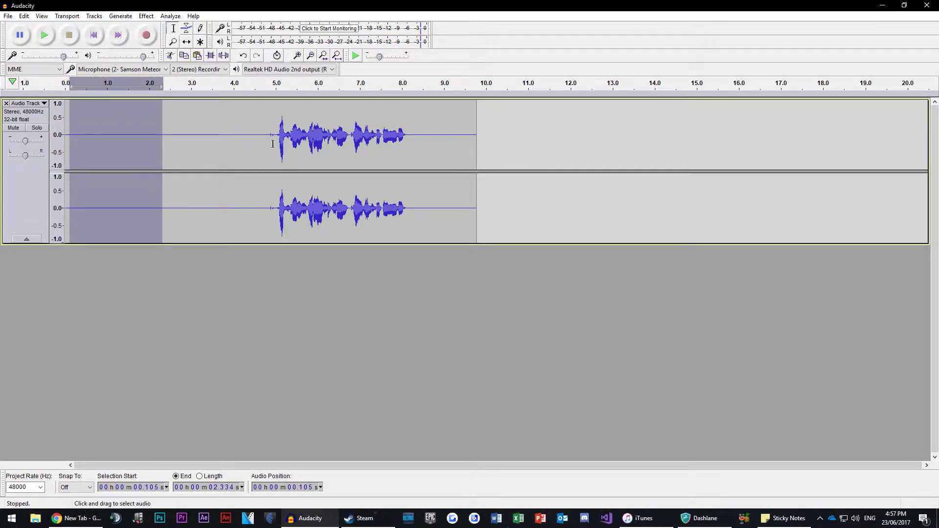
{"action": "left_click_drag", "start_coordinate": [268, 144], "coordinate": [65, 144]}
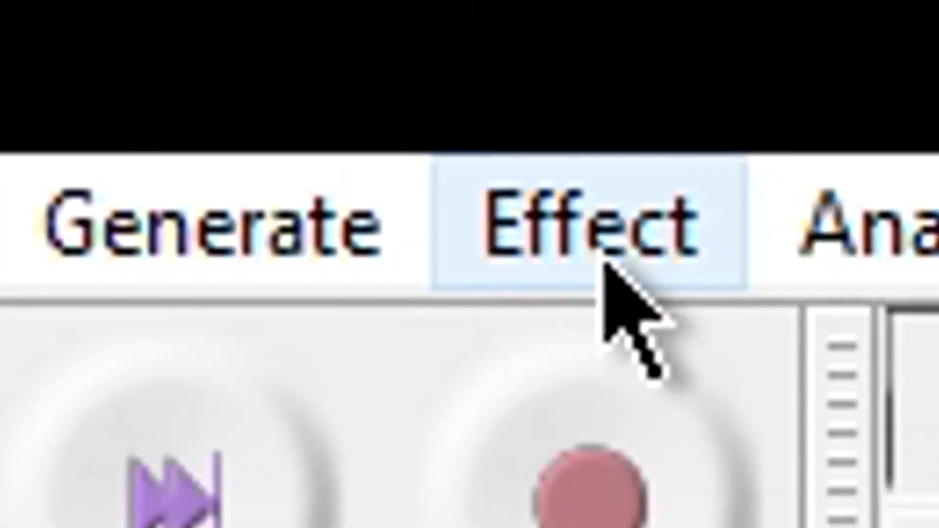
{"action": "left_click", "coordinate": [605, 263]}
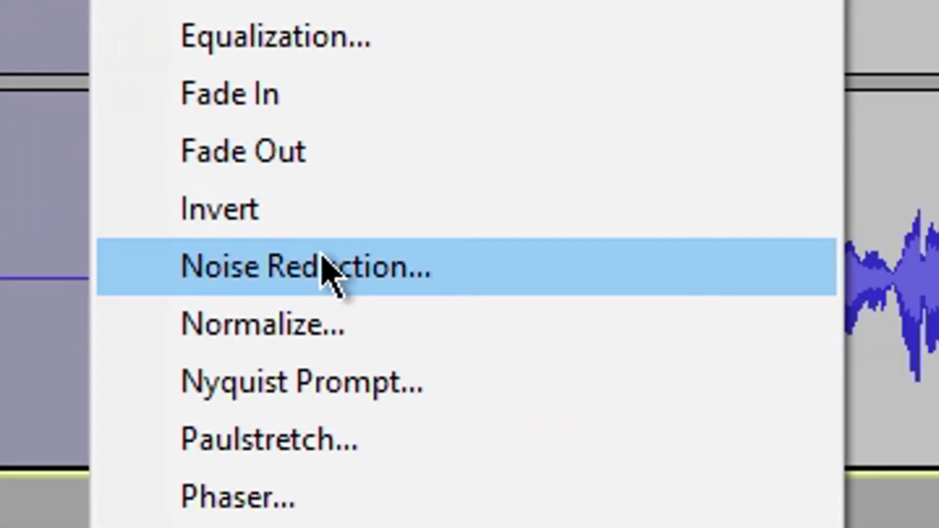
{"action": "left_click", "coordinate": [324, 266]}
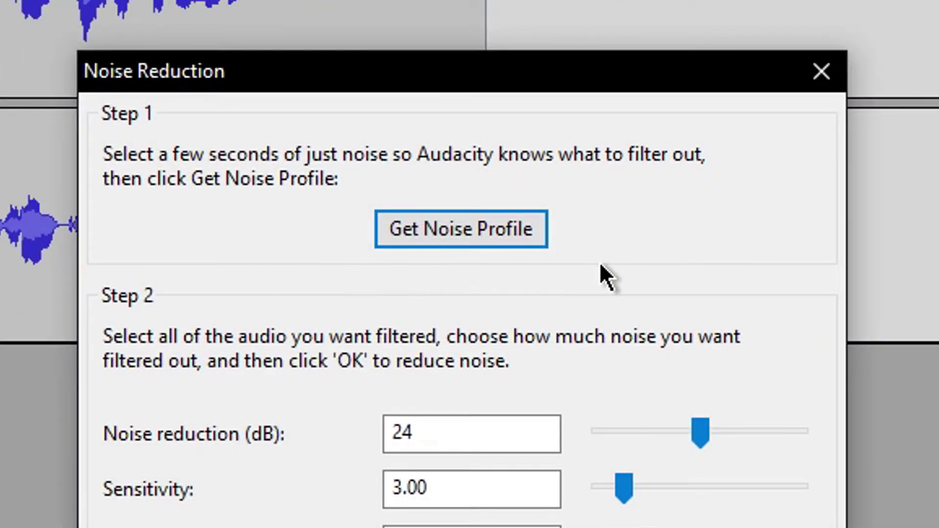
{"action": "left_click", "coordinate": [433, 242]}
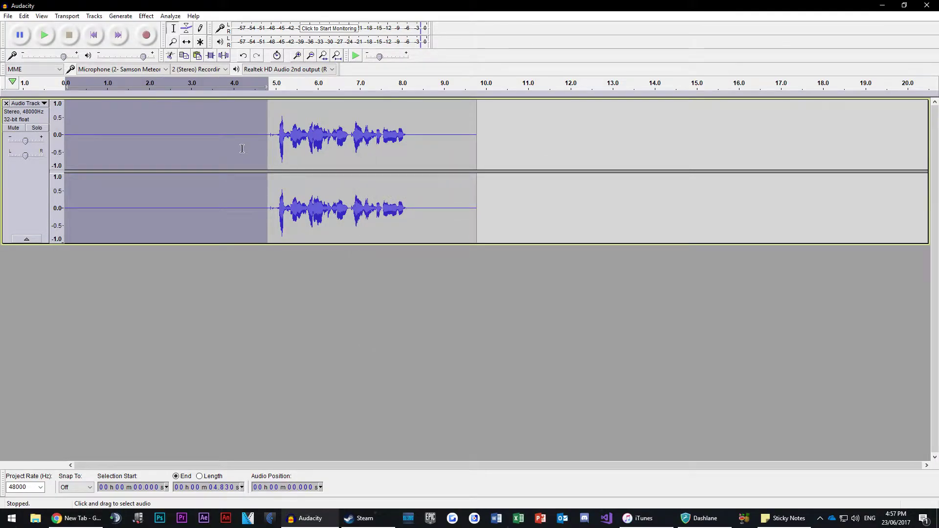
Step: Apply Noise Reduction to the entire recording
{"action": "left_click", "coordinate": [240, 149]}
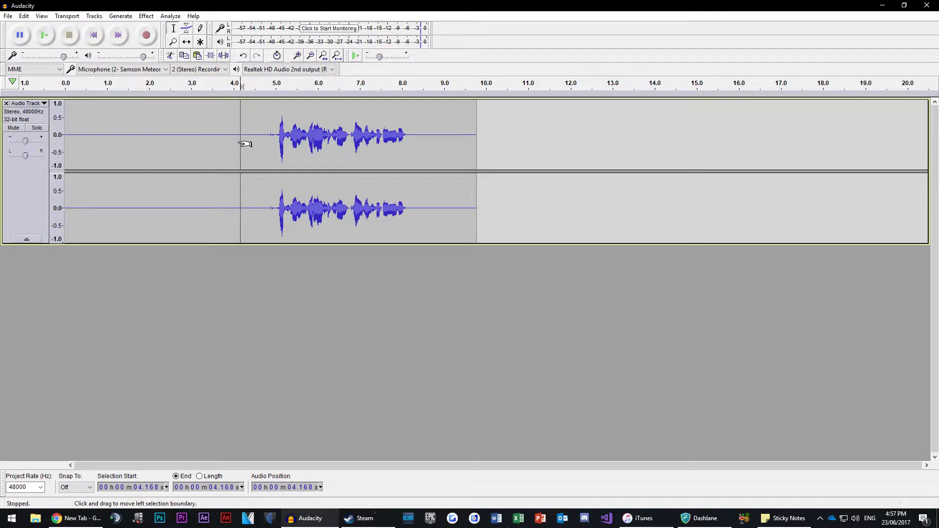
{"action": "key", "text": "ctrl+a"}
{"action": "left_click", "coordinate": [146, 16]}
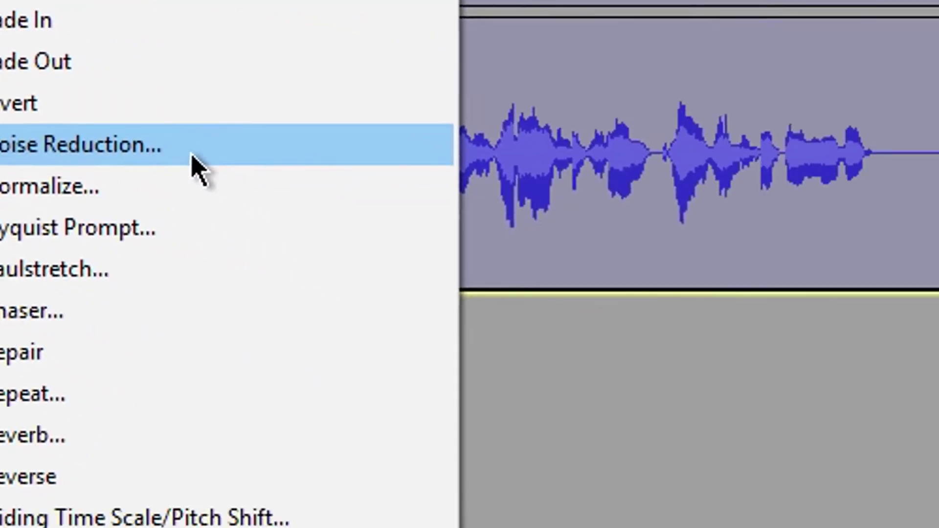
{"action": "left_click", "coordinate": [194, 156]}
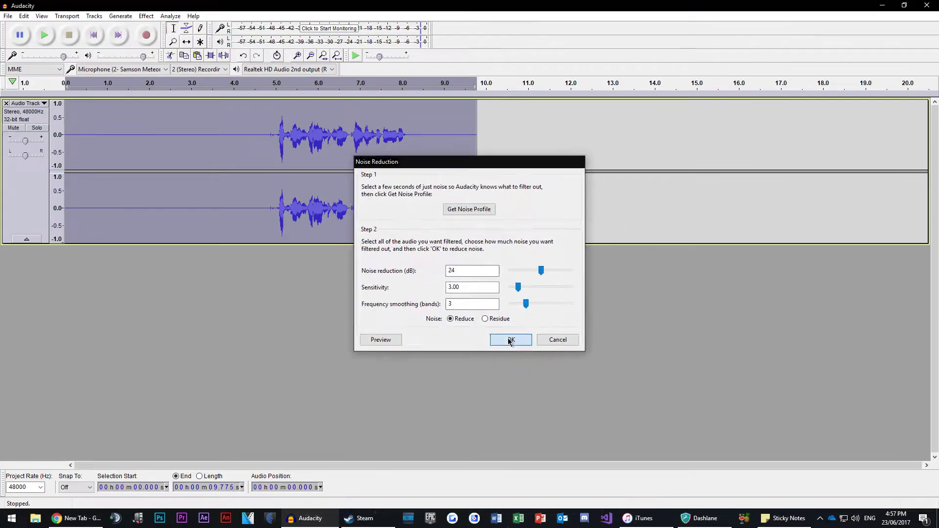
{"action": "left_click", "coordinate": [616, 434]}
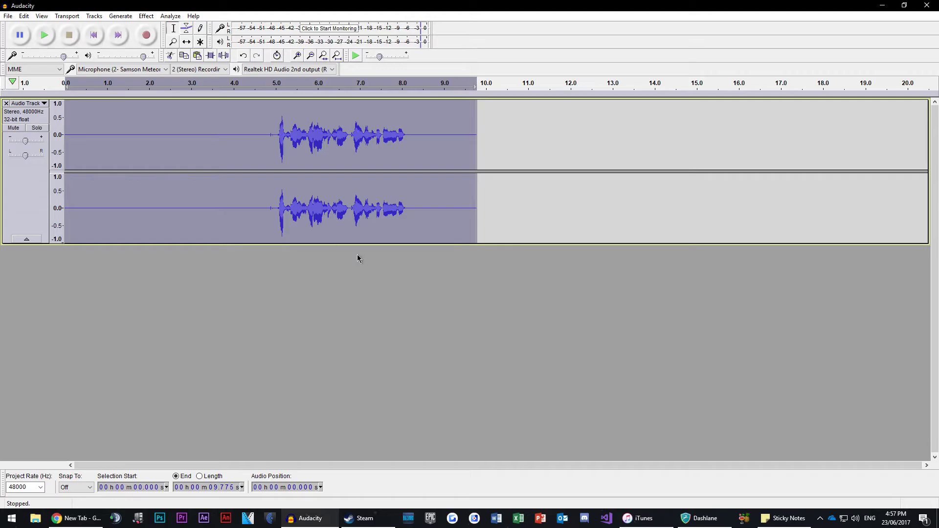
Step: Play back the cleaned recording from 0.522 s, then stop
{"action": "left_click", "coordinate": [87, 152]}
{"action": "key", "text": "space"}
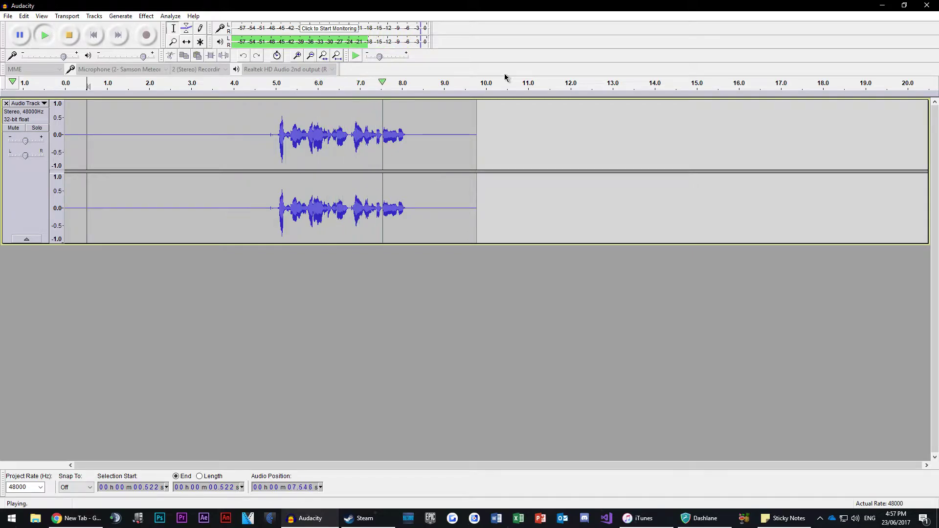
{"action": "key", "text": "space"}
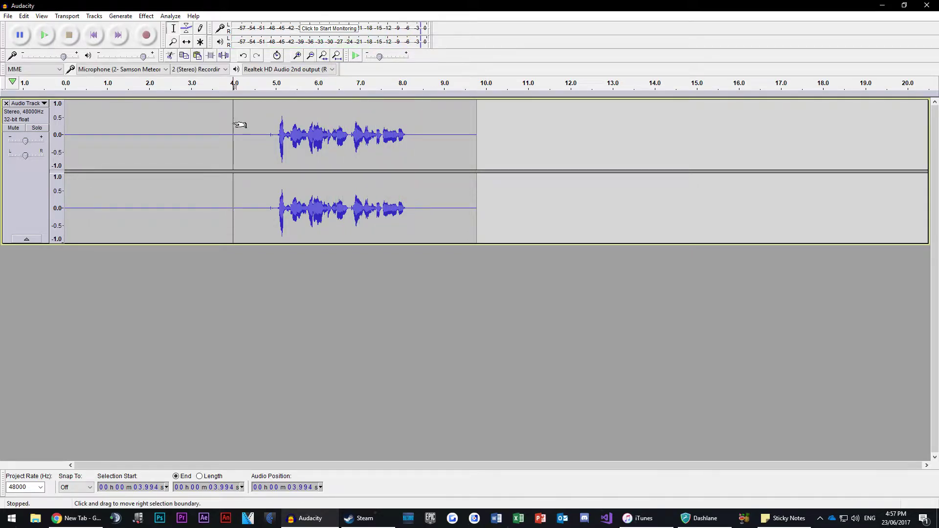
Step: Amplify the whole recording by -12 dB, then bring up the Compressor settings
{"action": "key", "text": "ctrl+a"}
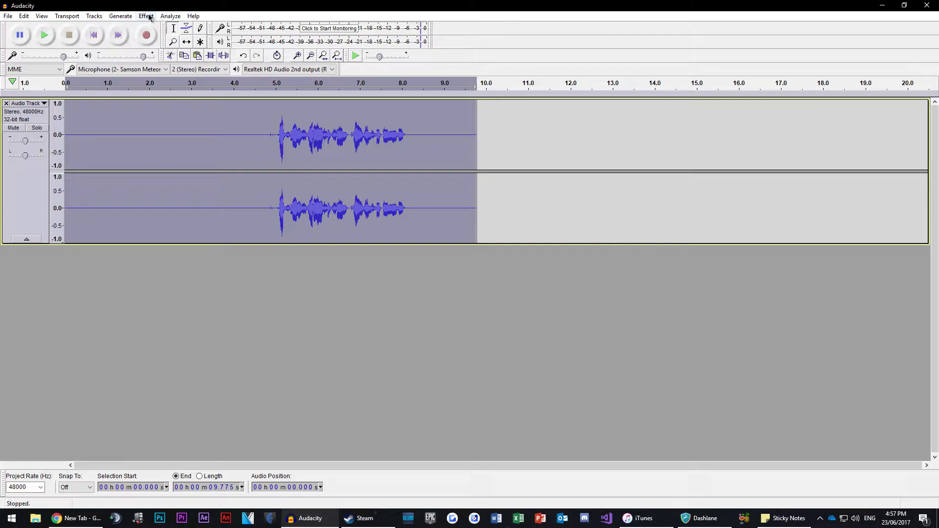
{"action": "left_click", "coordinate": [147, 16]}
{"action": "left_click", "coordinate": [210, 54]}
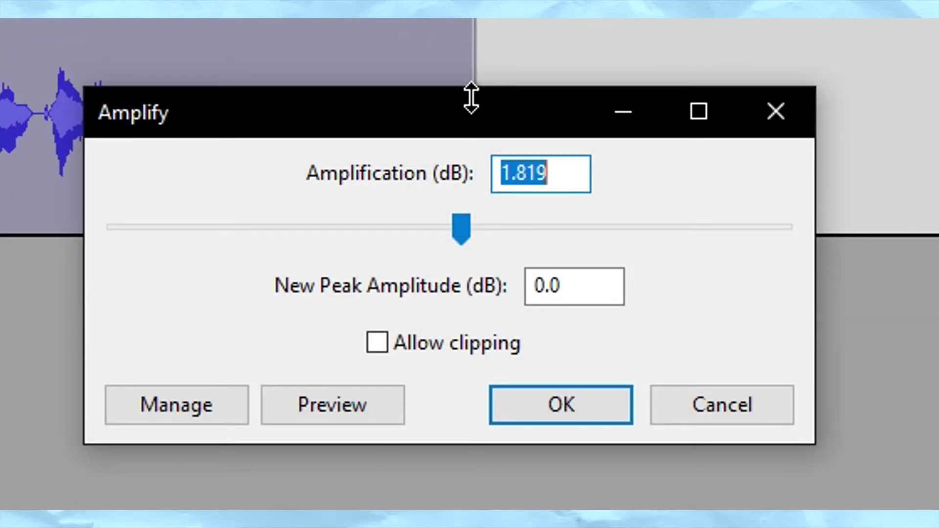
{"action": "type", "text": "-12"}
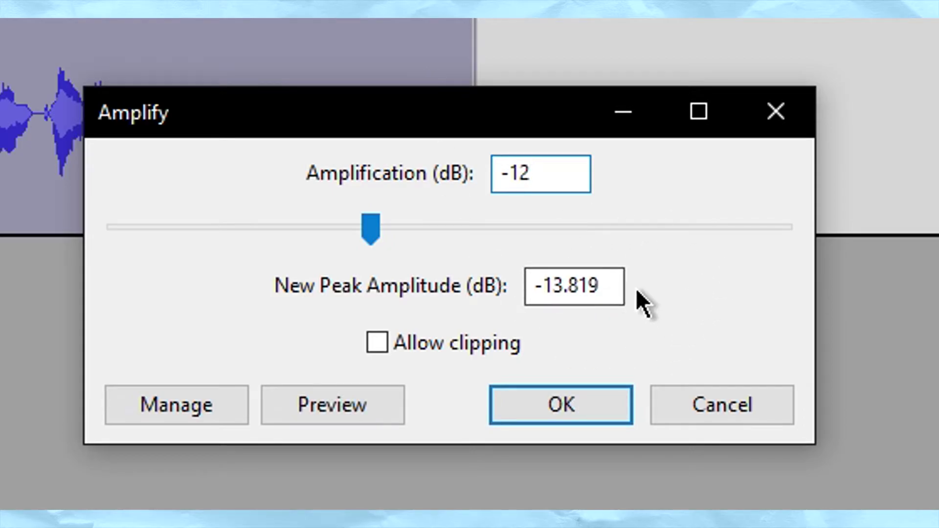
{"action": "left_click", "coordinate": [558, 414]}
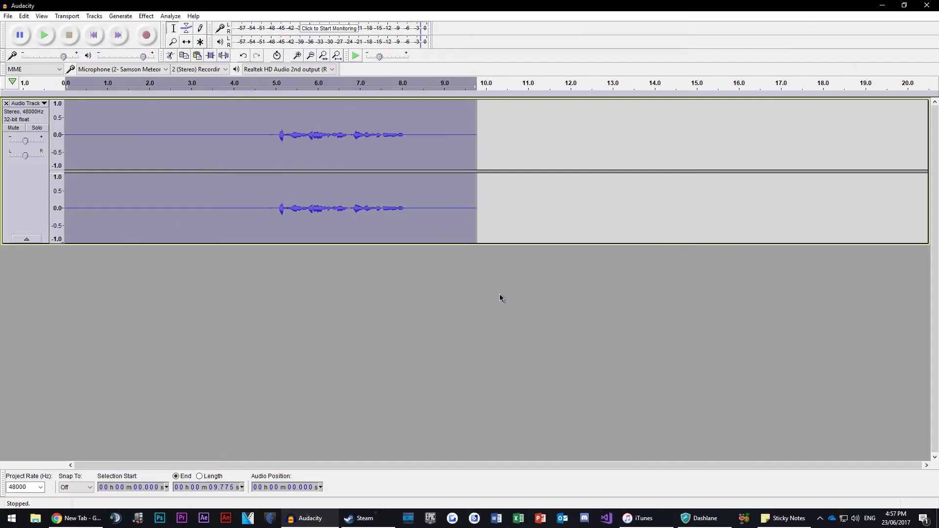
{"action": "left_click", "coordinate": [152, 17]}
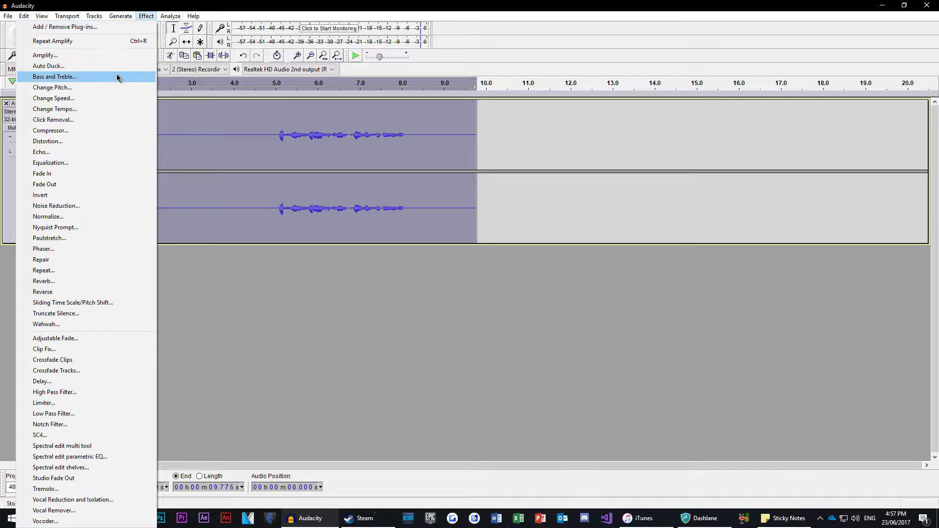
{"action": "left_click", "coordinate": [107, 131]}
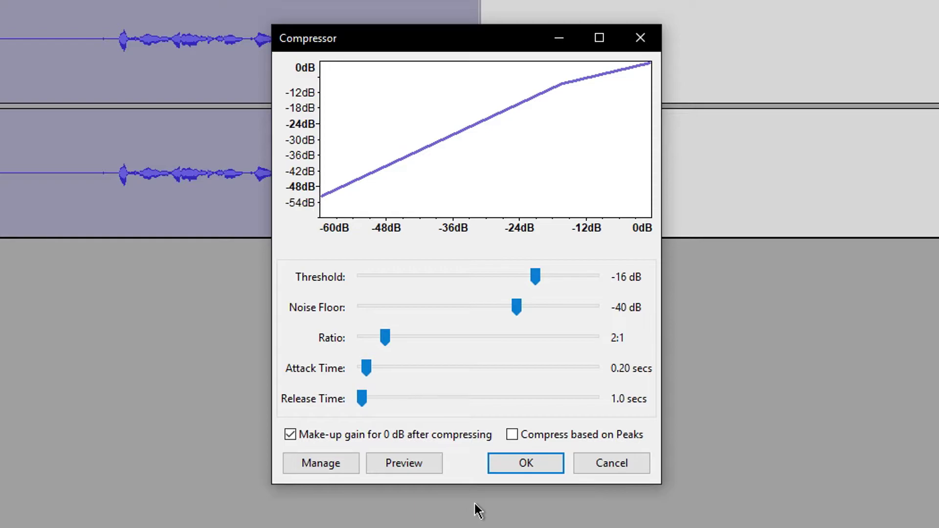
Step: Apply the compressor (-16 dB threshold, 2:1 ratio) and a Bass Boost equalization curve
{"action": "left_click", "coordinate": [501, 469]}
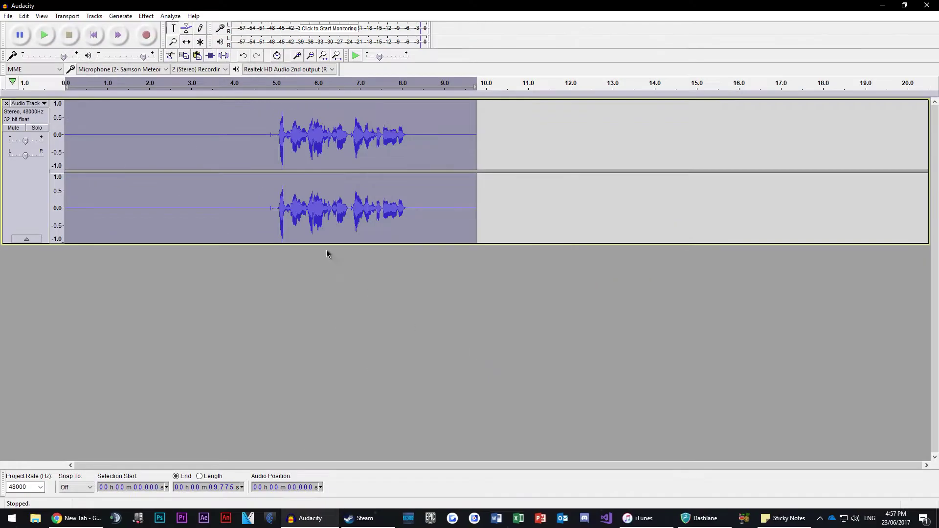
{"action": "left_click", "coordinate": [146, 17]}
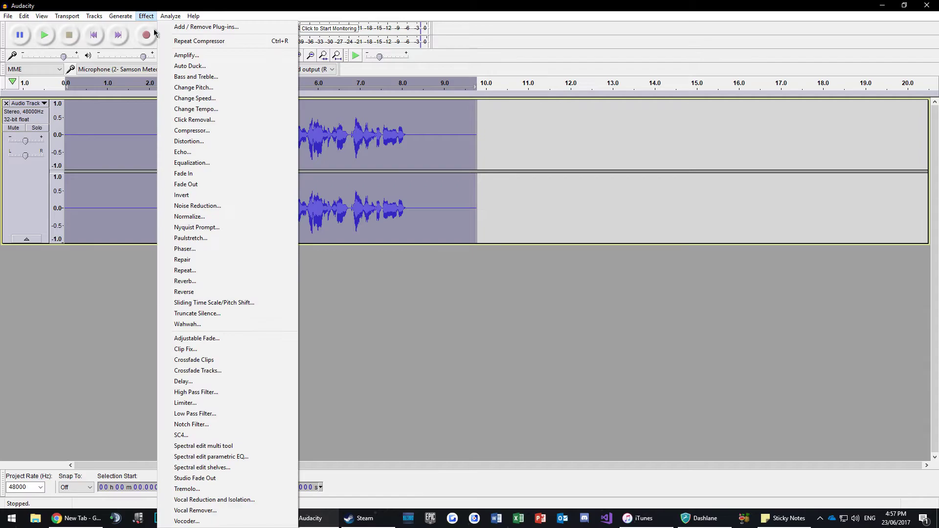
{"action": "left_click", "coordinate": [224, 162]}
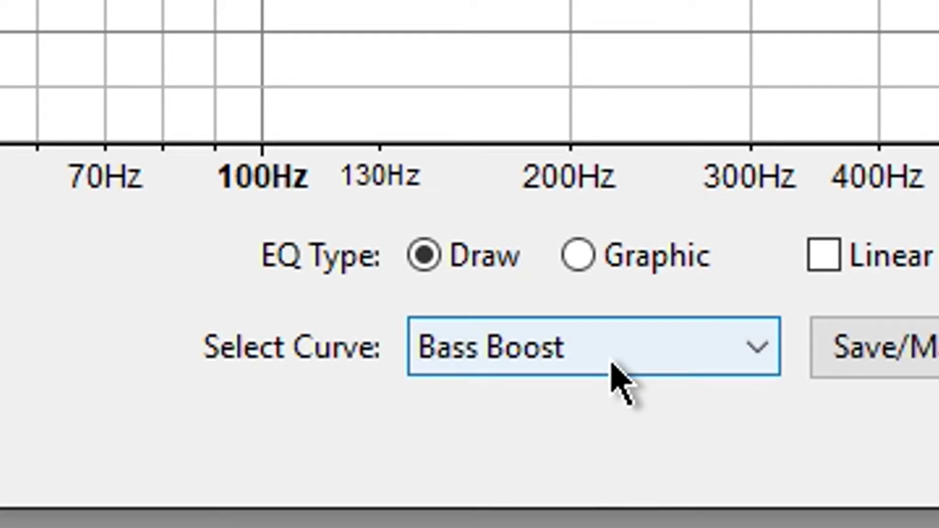
{"action": "left_click", "coordinate": [328, 442]}
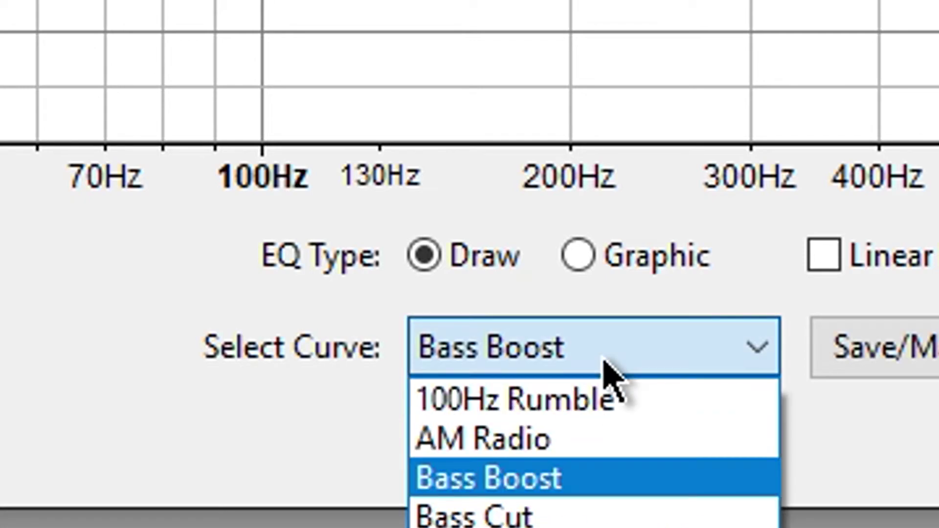
{"action": "left_click", "coordinate": [578, 472]}
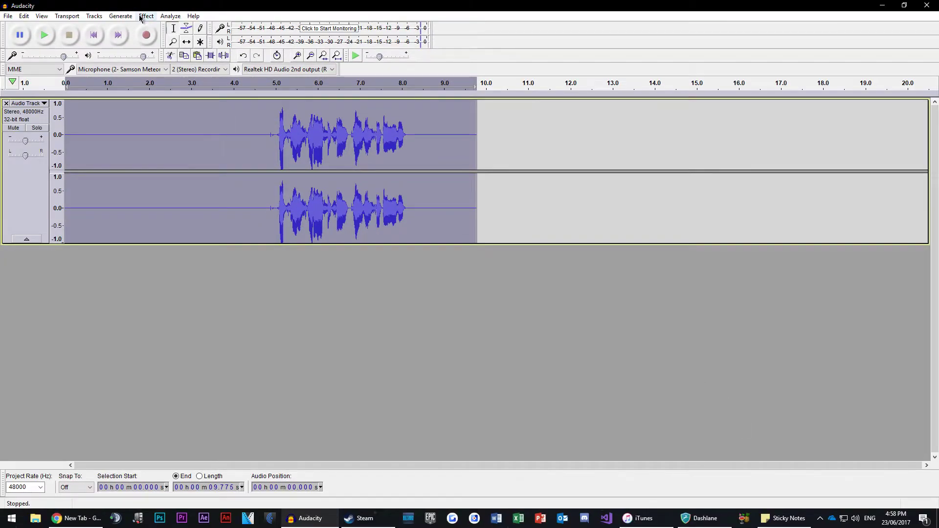
Step: Apply a Treble Boost equalization curve to the recording
{"action": "left_click", "coordinate": [146, 16]}
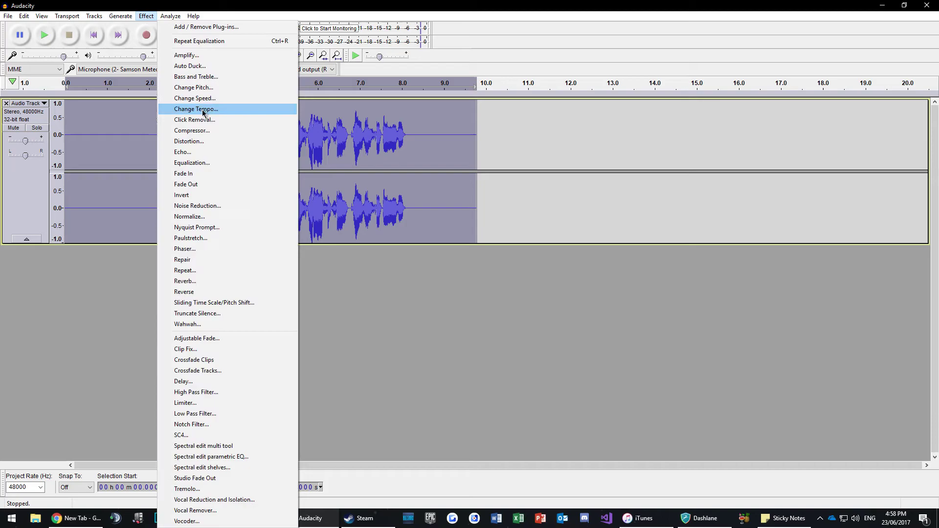
{"action": "left_click", "coordinate": [233, 165]}
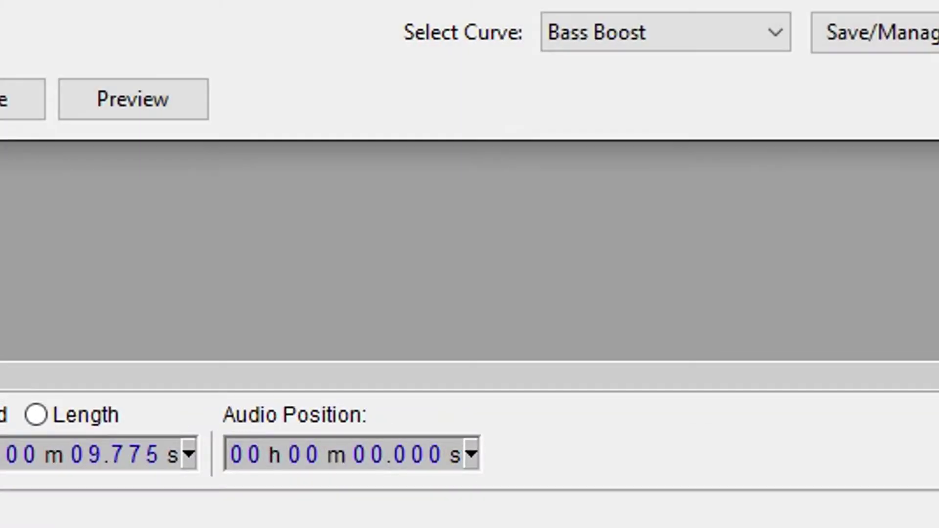
{"action": "left_click", "coordinate": [768, 37]}
{"action": "left_click", "coordinate": [717, 247]}
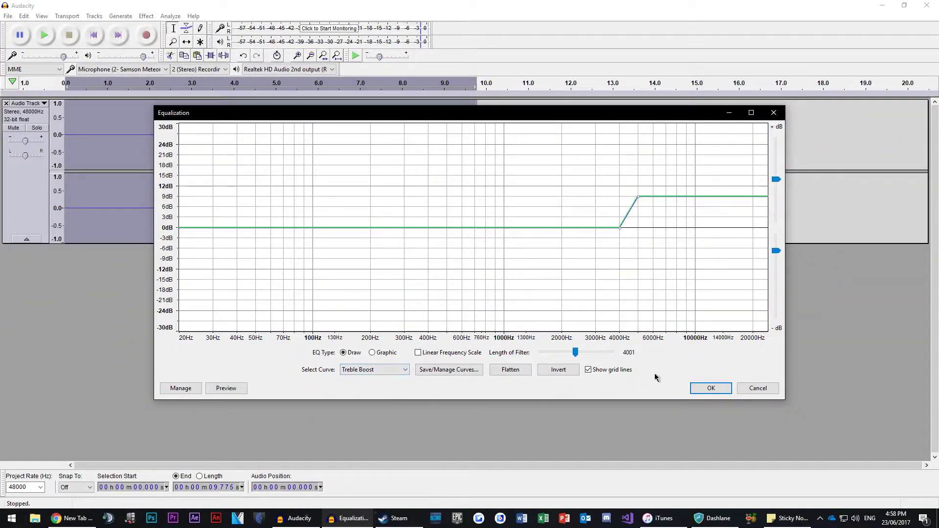
{"action": "left_click", "coordinate": [710, 388]}
Step: Normalize the recording to -3.0 dB
{"action": "left_click", "coordinate": [145, 16]}
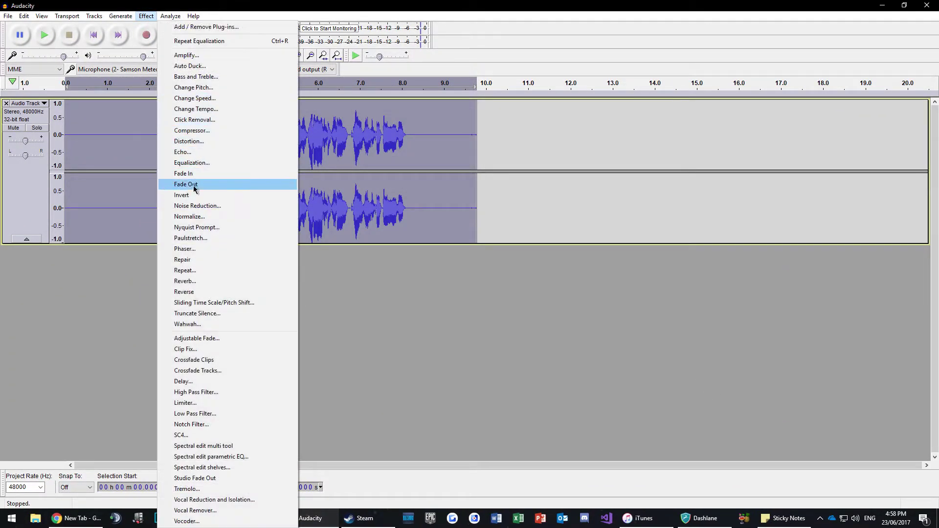
{"action": "left_click", "coordinate": [218, 216]}
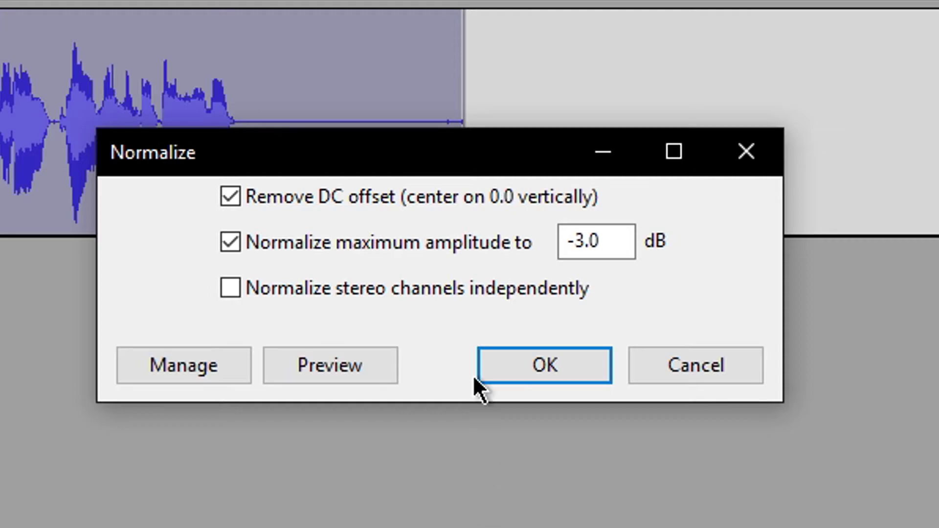
{"action": "left_click", "coordinate": [550, 367]}
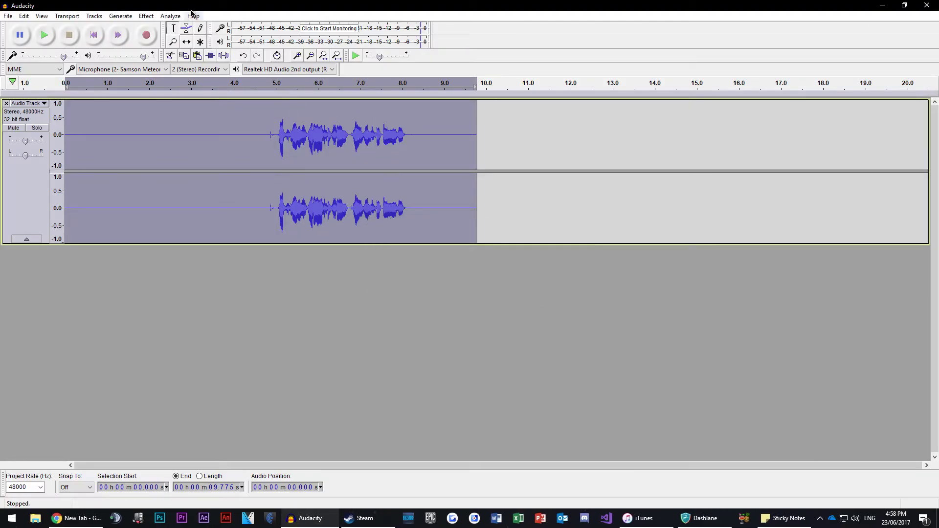
Step: Apply a Soft Limit limiter at -6 dB
{"action": "left_click", "coordinate": [145, 17]}
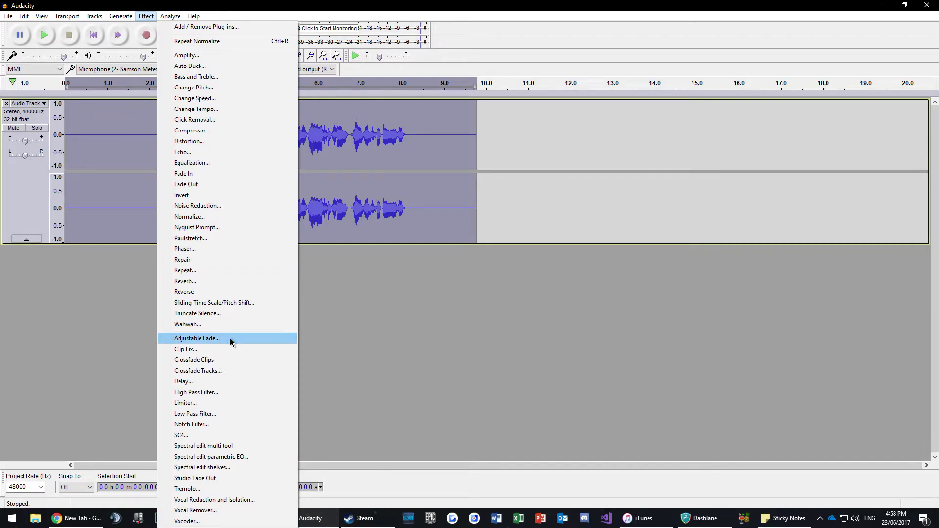
{"action": "left_click", "coordinate": [210, 404]}
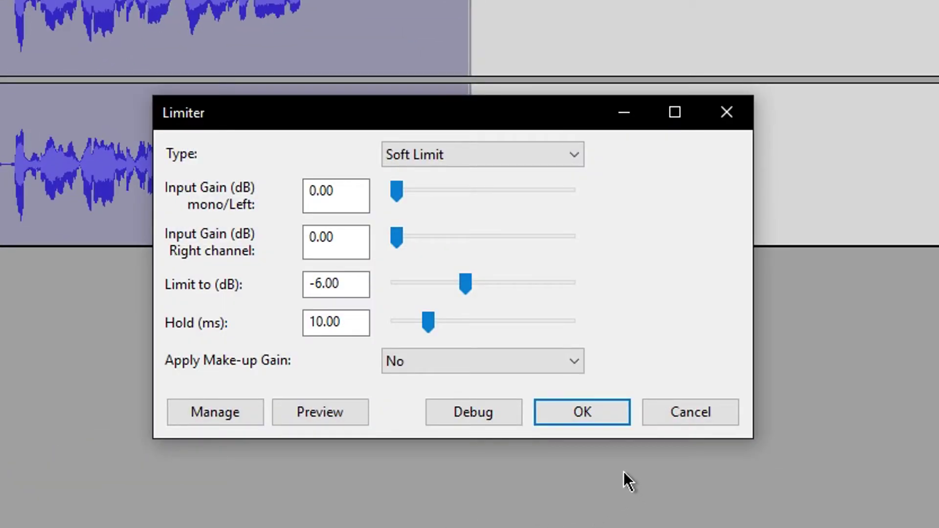
{"action": "left_click", "coordinate": [582, 412]}
Step: Normalize the recording to -3.0 dB a second time
{"action": "left_click", "coordinate": [146, 16]}
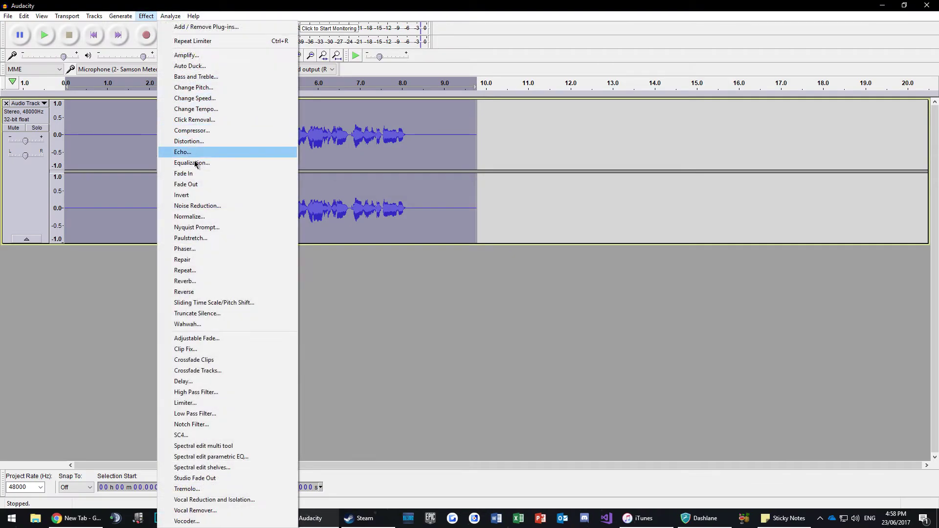
{"action": "left_click", "coordinate": [237, 216]}
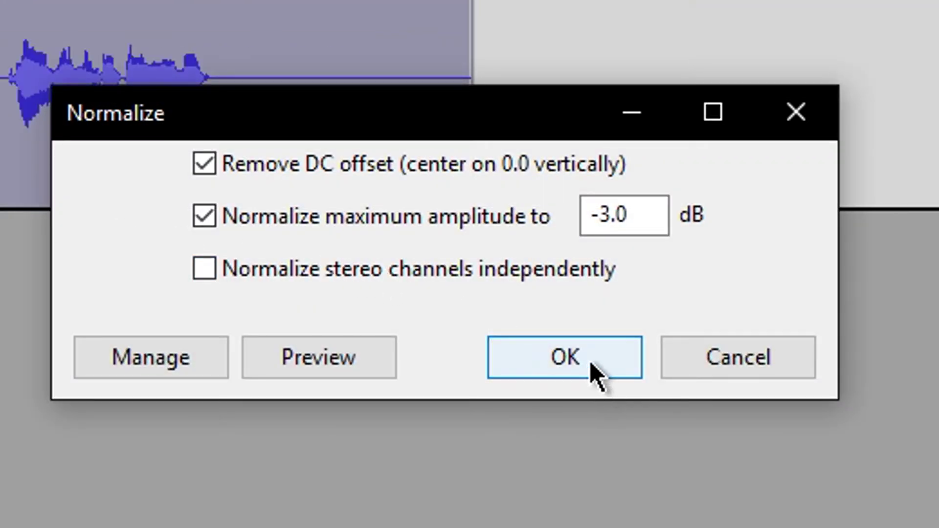
{"action": "left_click", "coordinate": [594, 372]}
Step: Export the recording as a signed 16-bit PCM WAV file named 'after'
{"action": "left_click", "coordinate": [9, 15]}
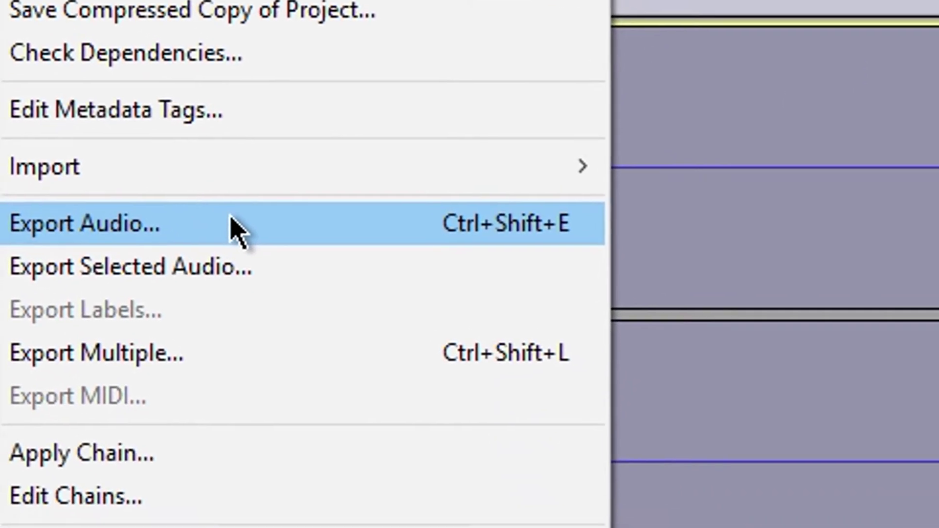
{"action": "left_click", "coordinate": [232, 221]}
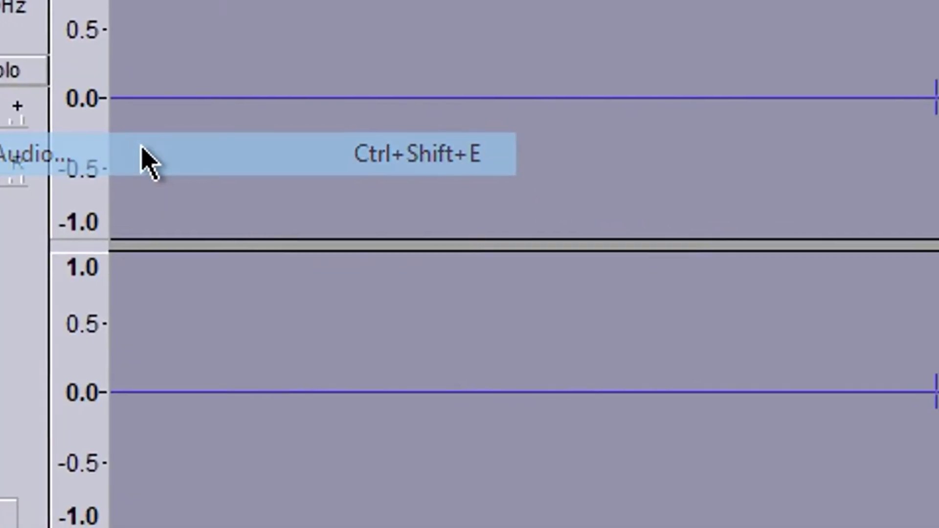
{"action": "type", "text": "after"}
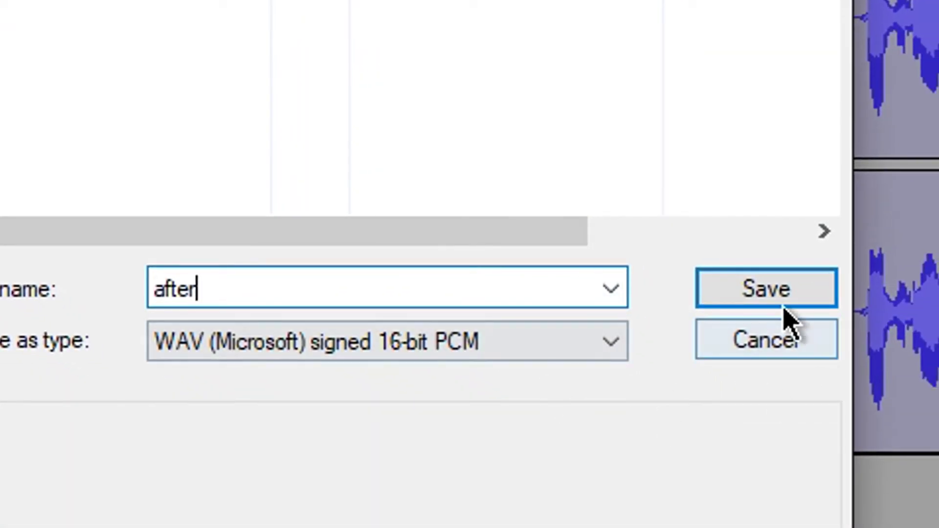
{"action": "left_click", "coordinate": [782, 306]}
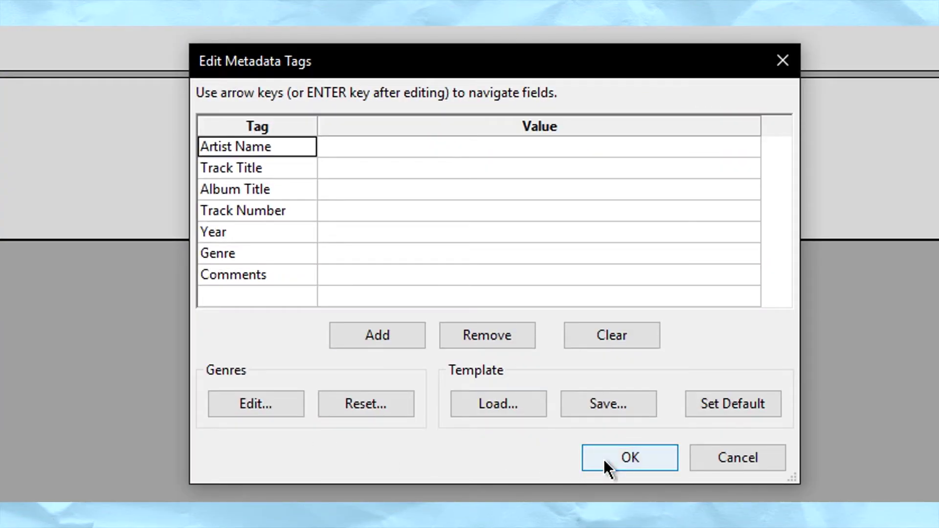